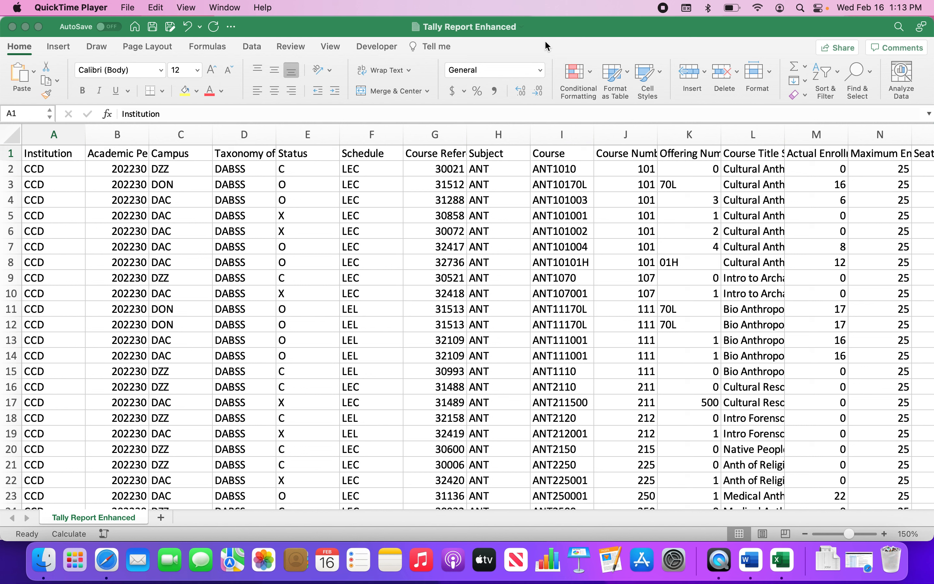
Start recording a macro named Tally_Report, stored in the Personal Macro Workbook
left_click(547, 25)
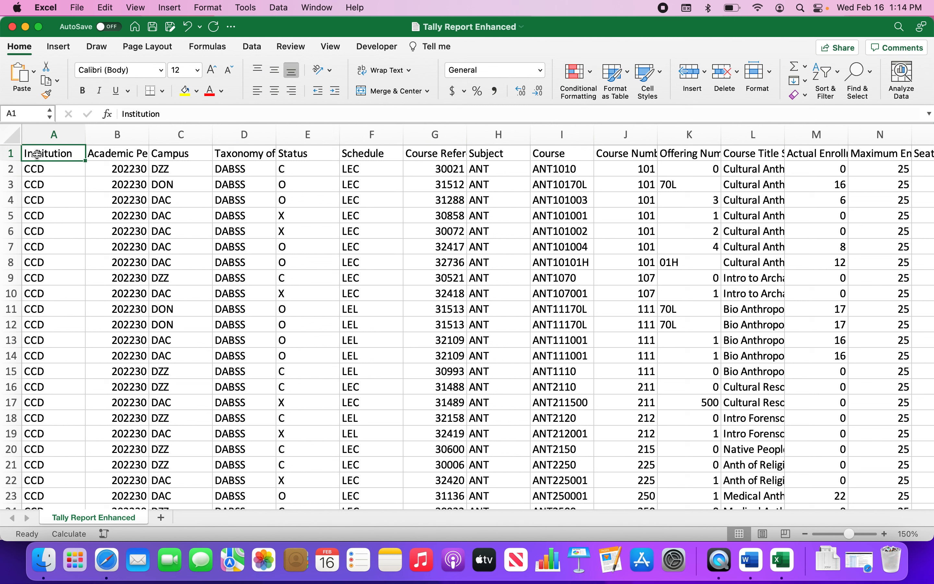
left_click(373, 51)
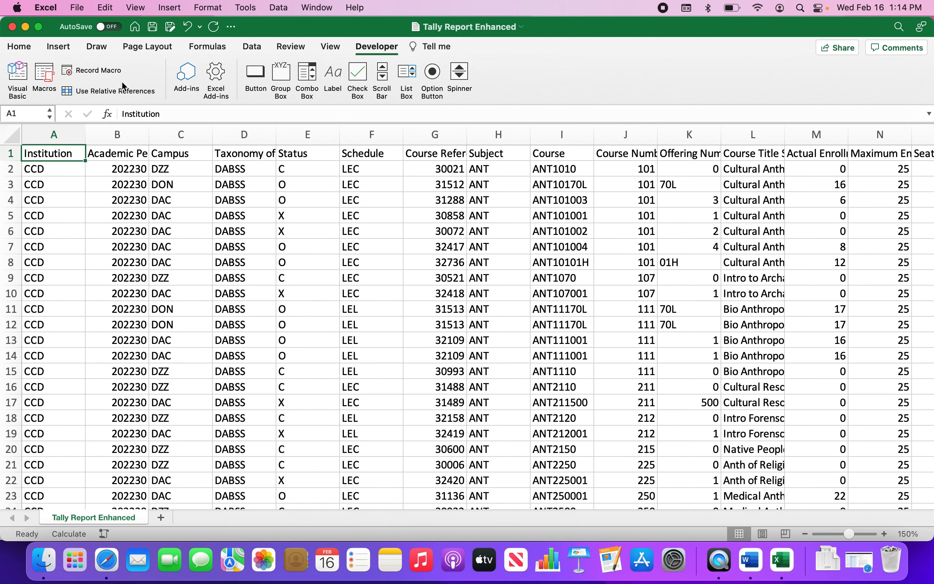
left_click(95, 73)
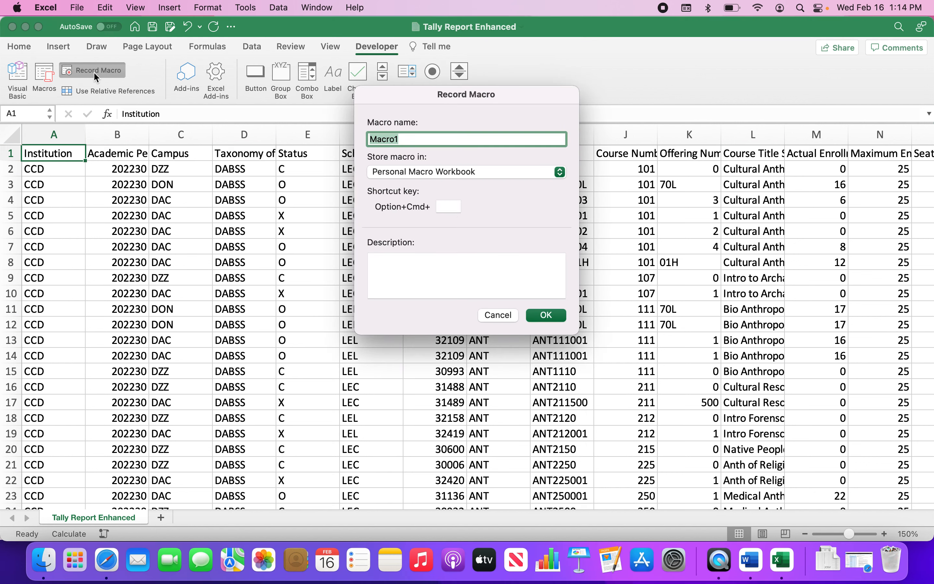
type("Tally_Report")
left_click(443, 174)
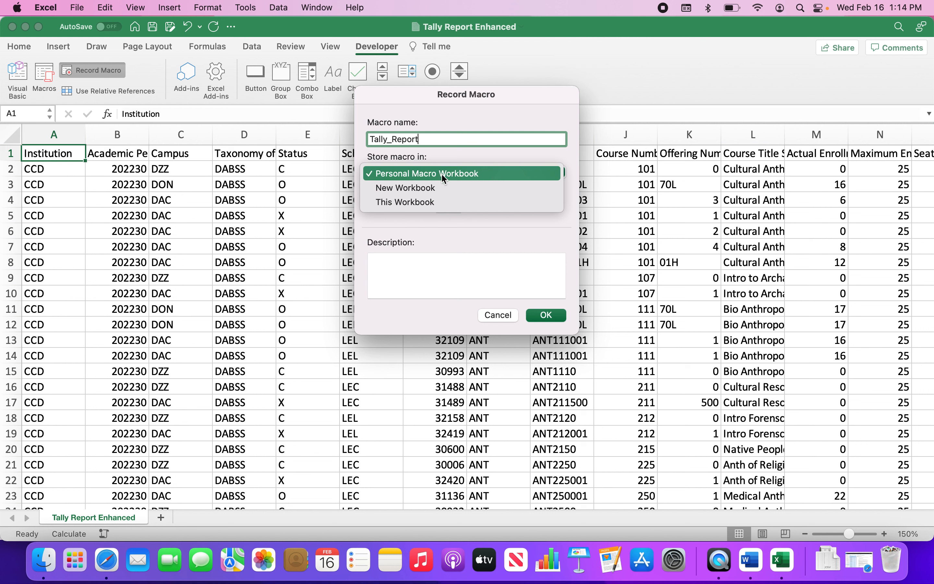
left_click(469, 177)
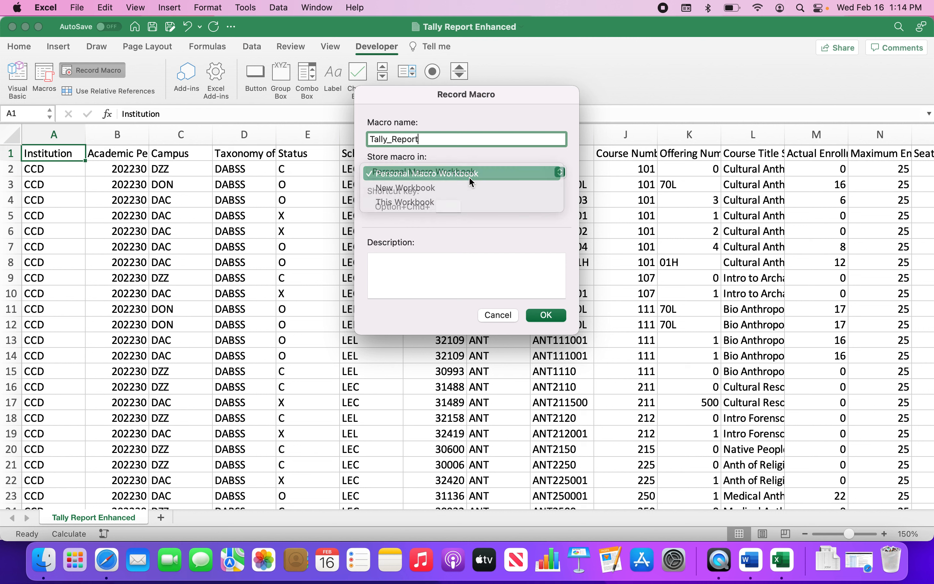
left_click(544, 318)
left_click(544, 319)
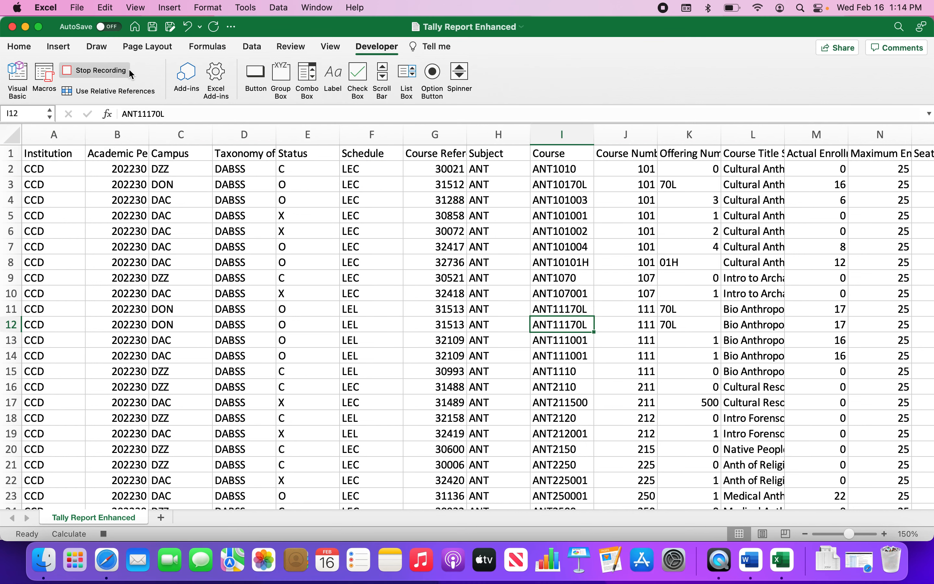
Add filters to the header row of the Tally Report sheet
left_click(16, 154)
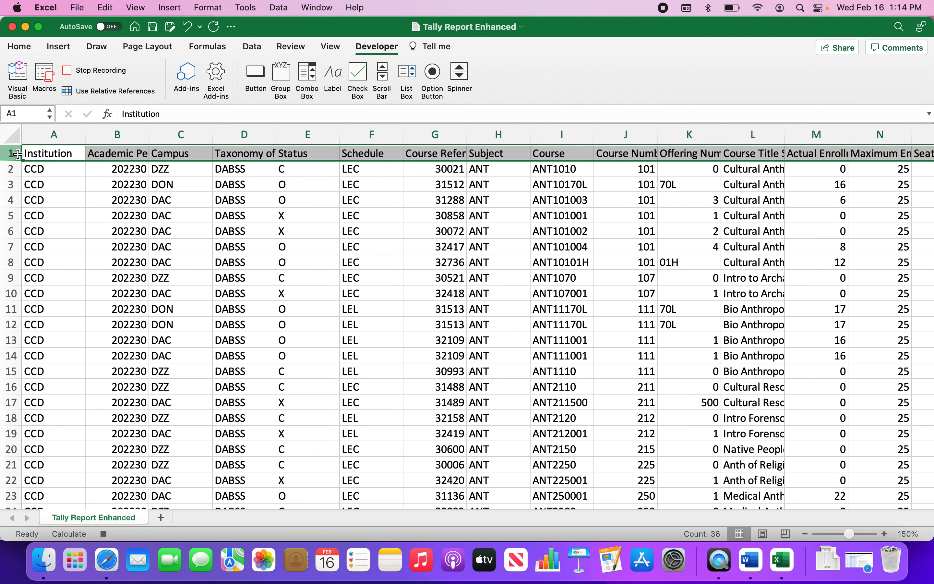
left_click(21, 48)
left_click(824, 81)
left_click(836, 166)
Filter the Subject column so that only MAT courses are shown
left_click(523, 155)
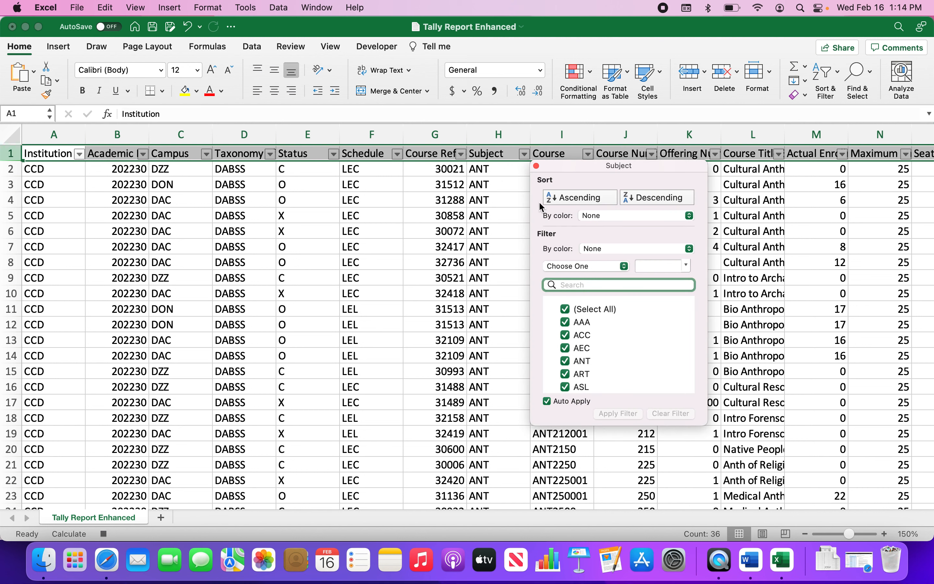
left_click(567, 309)
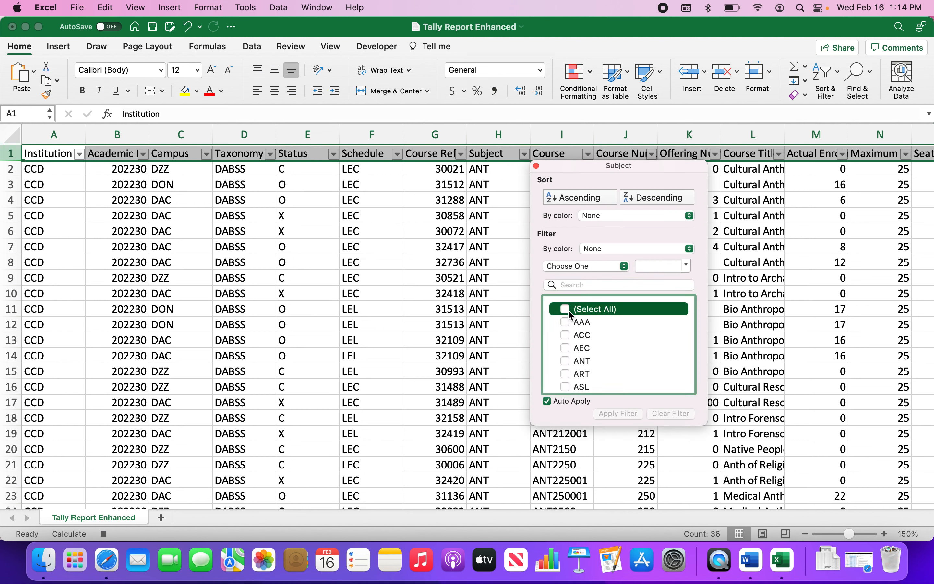
scroll(629, 355, "down", 10)
scroll(629, 354, "down", 5)
scroll(594, 365, "down", 3)
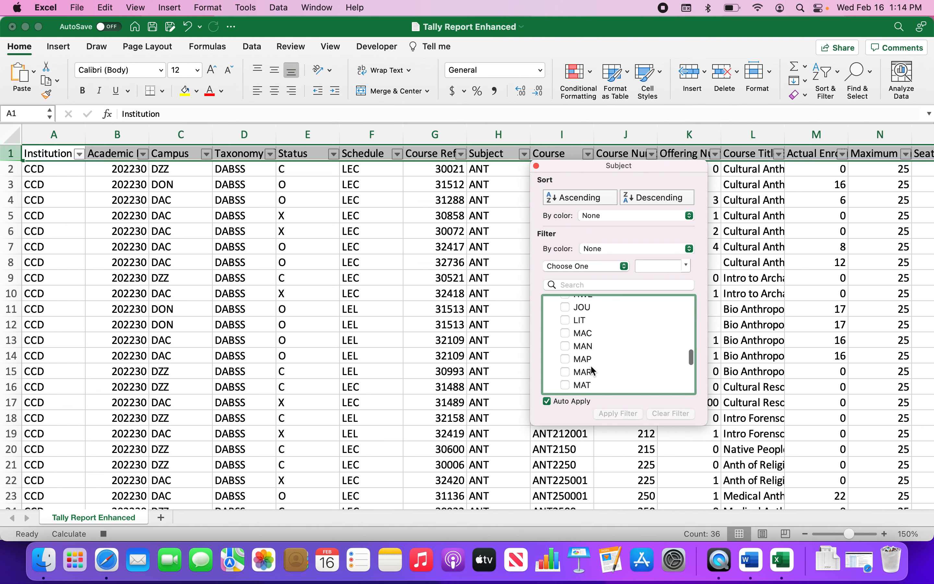
left_click(588, 367)
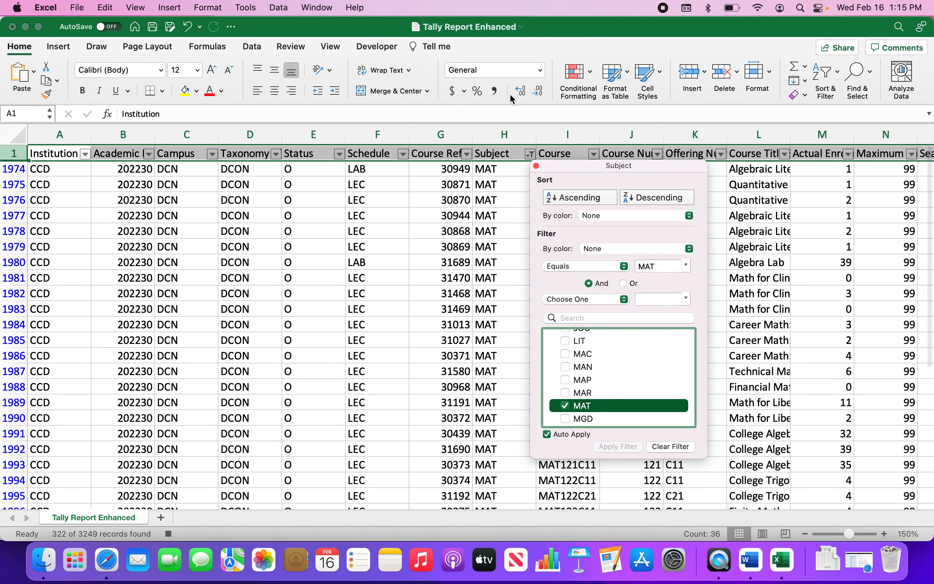
left_click(537, 166)
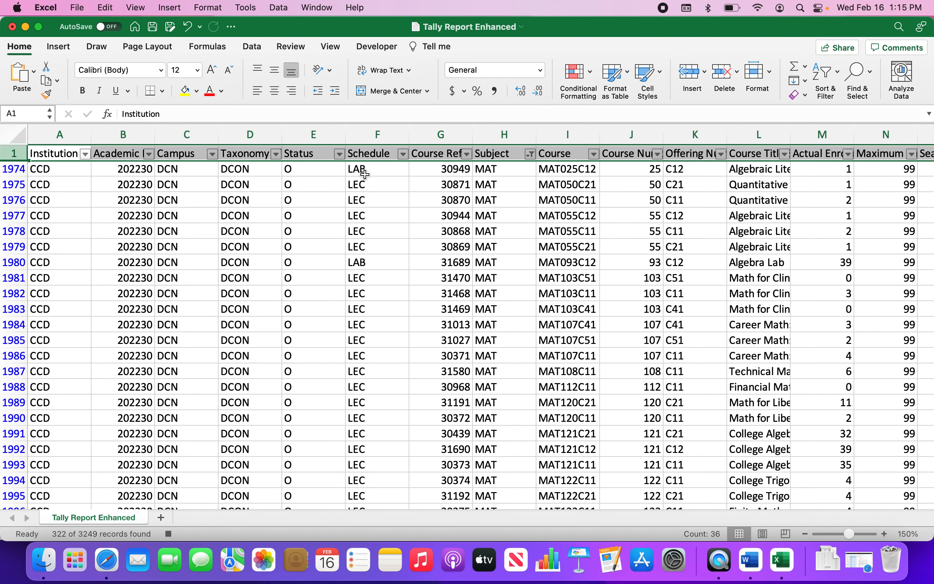
left_click(213, 154)
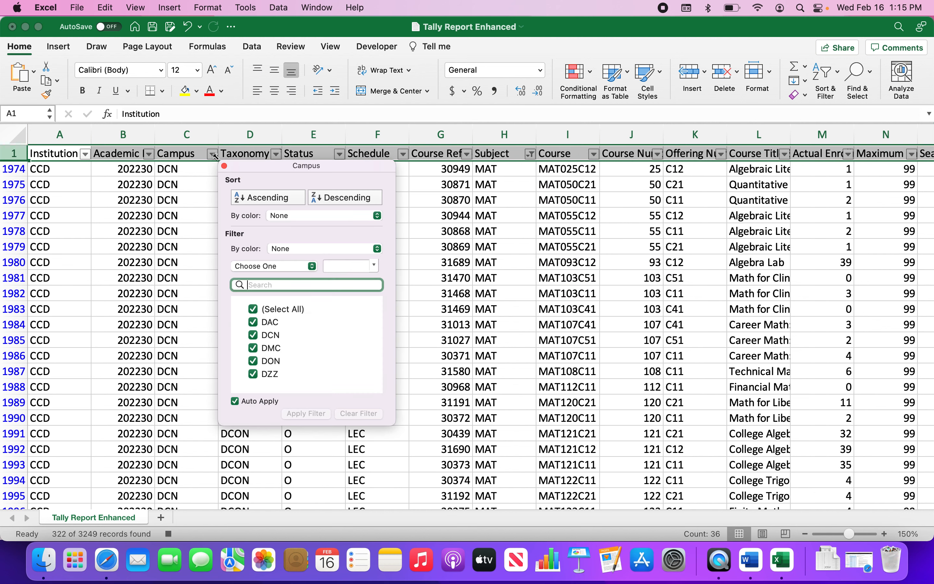
left_click(262, 312)
left_click(253, 374)
left_click(270, 334)
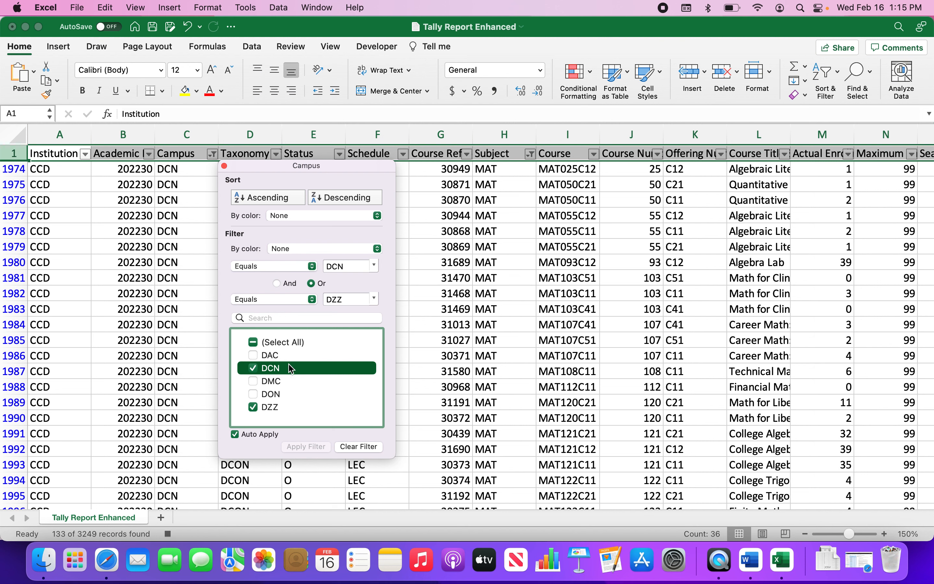
left_click(277, 343)
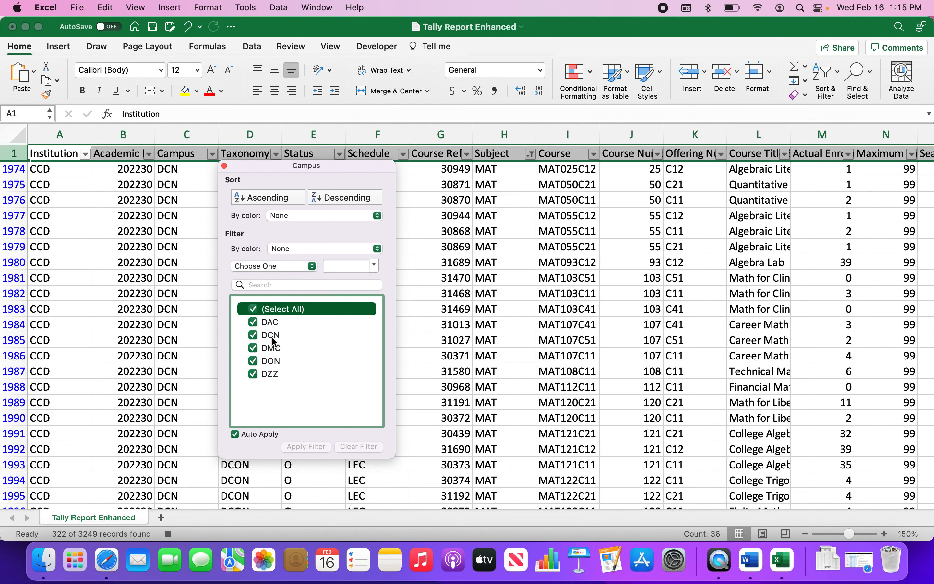
Exclude DCN and DZZ in the Campus filter, keeping DAC, DMC and DON
left_click(271, 335)
left_click(270, 372)
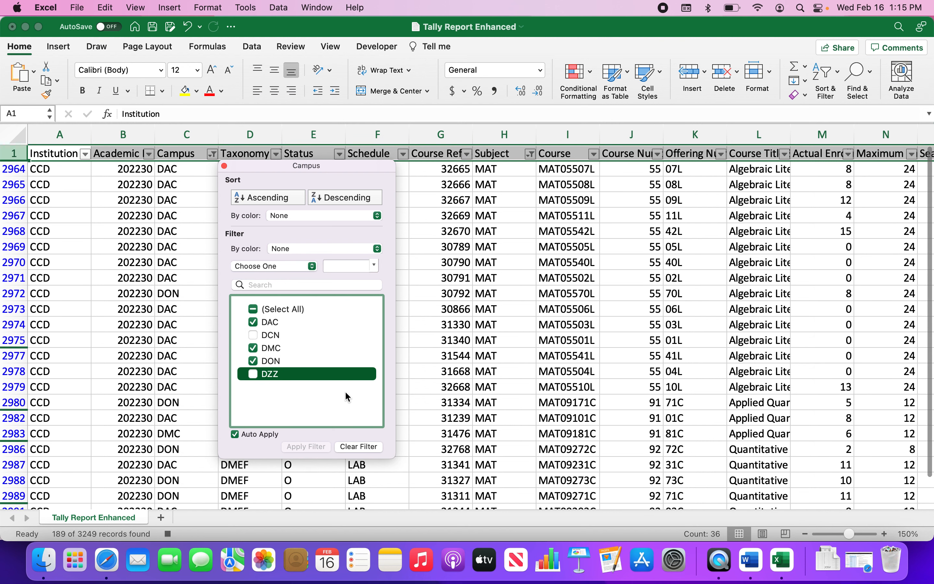
left_click(225, 166)
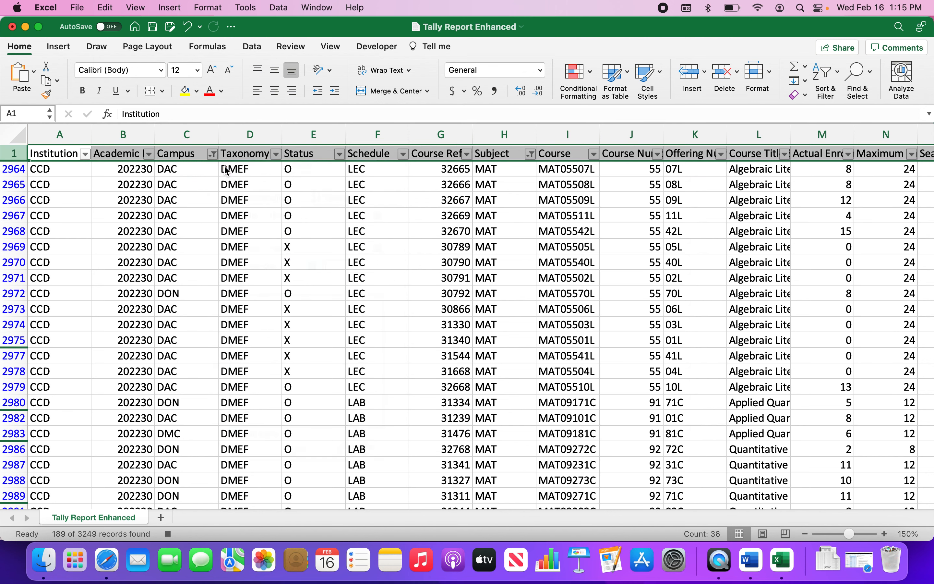
Filter the Status column to exclude X, keeping only courses with status O
left_click(341, 156)
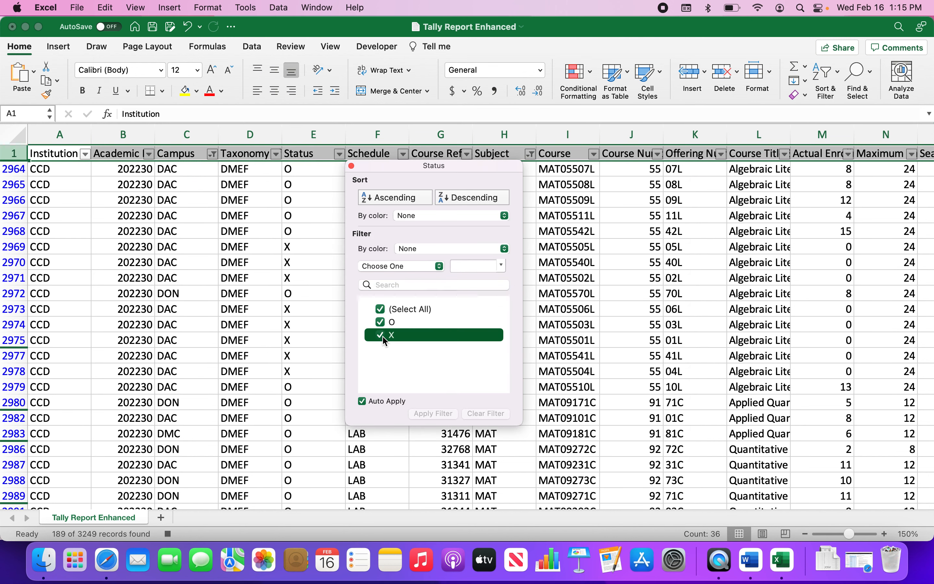
left_click(380, 335)
left_click(351, 166)
Stop recording the Tally_Report macro
scroll(508, 307, "right", 1)
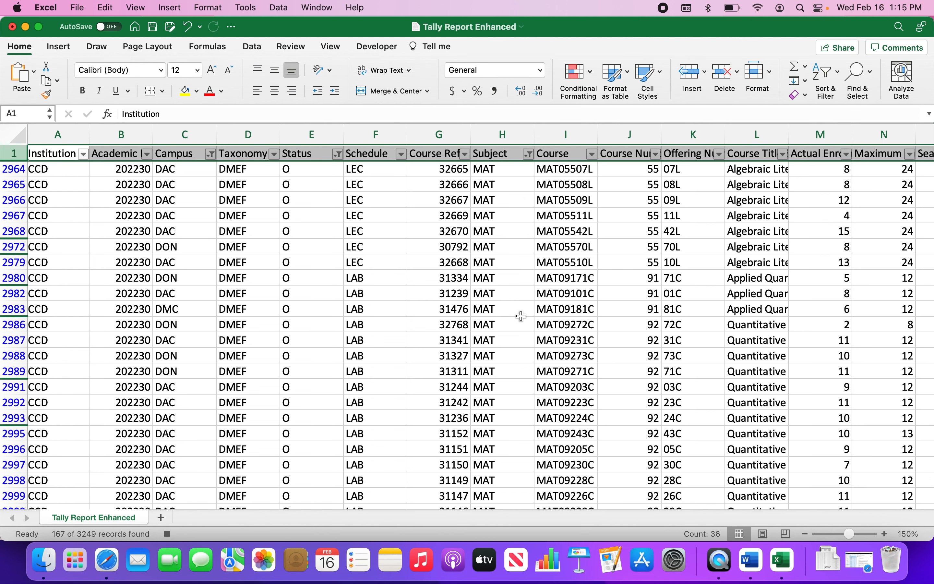
scroll(468, 329, "left", 1)
left_click(365, 47)
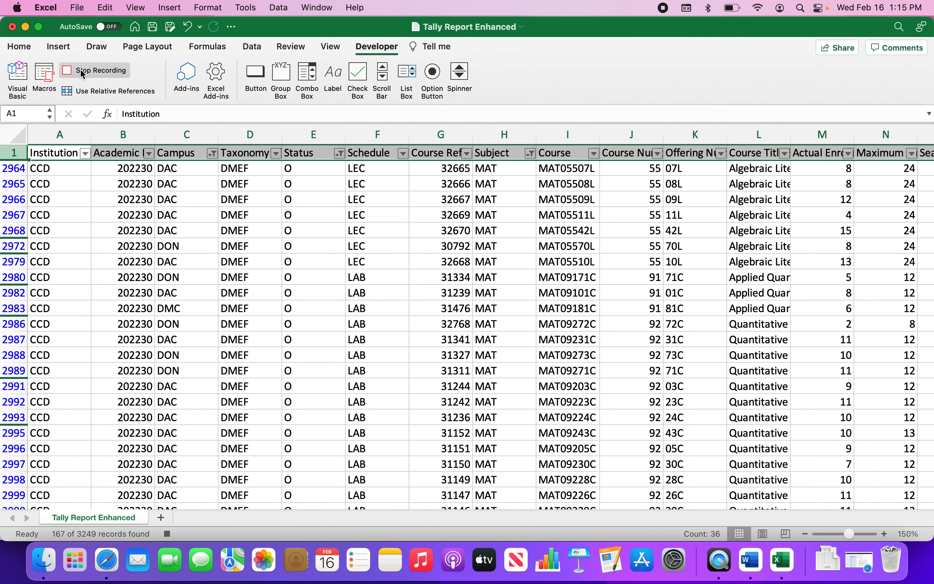
left_click(82, 70)
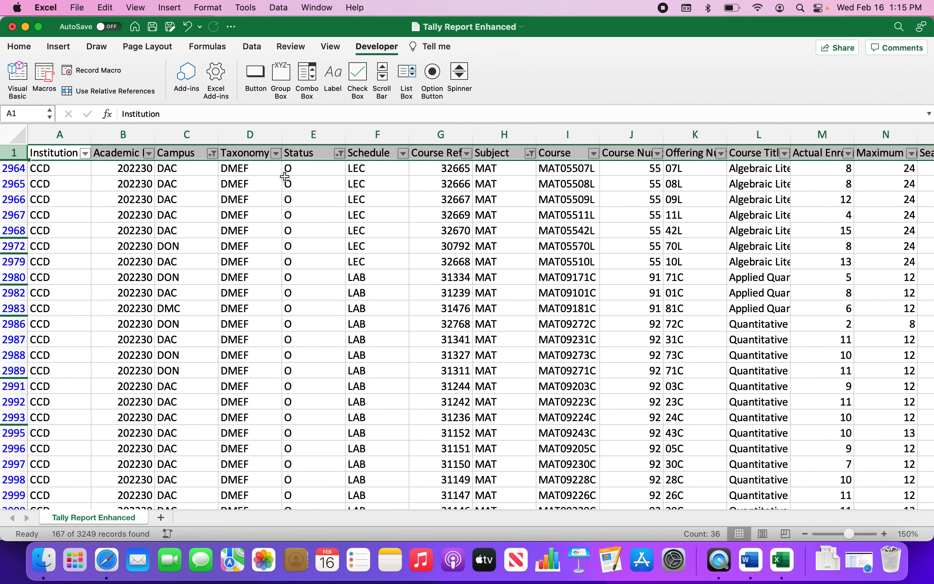
Check the list of macros in all open workbooks for Tally_Report without running anything
left_click(44, 77)
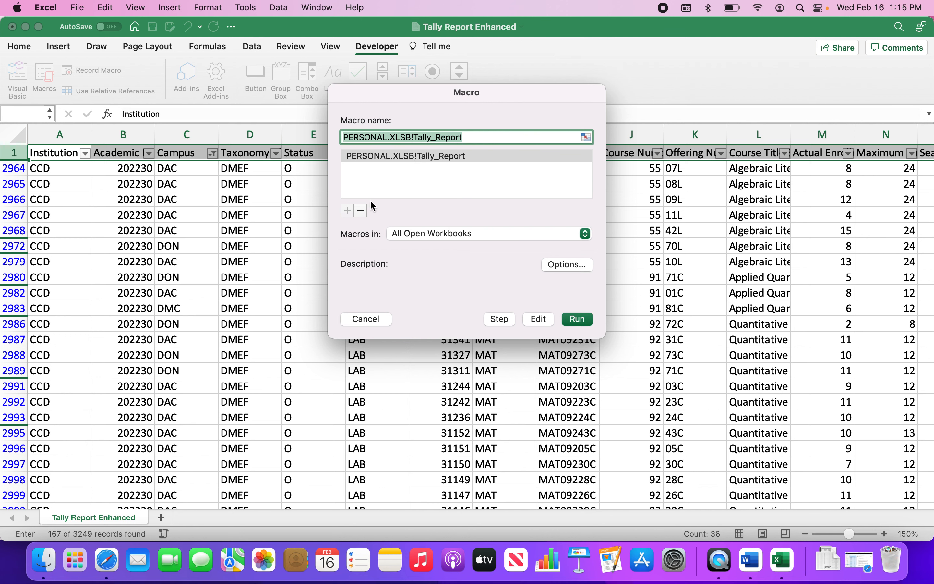
left_click(365, 318)
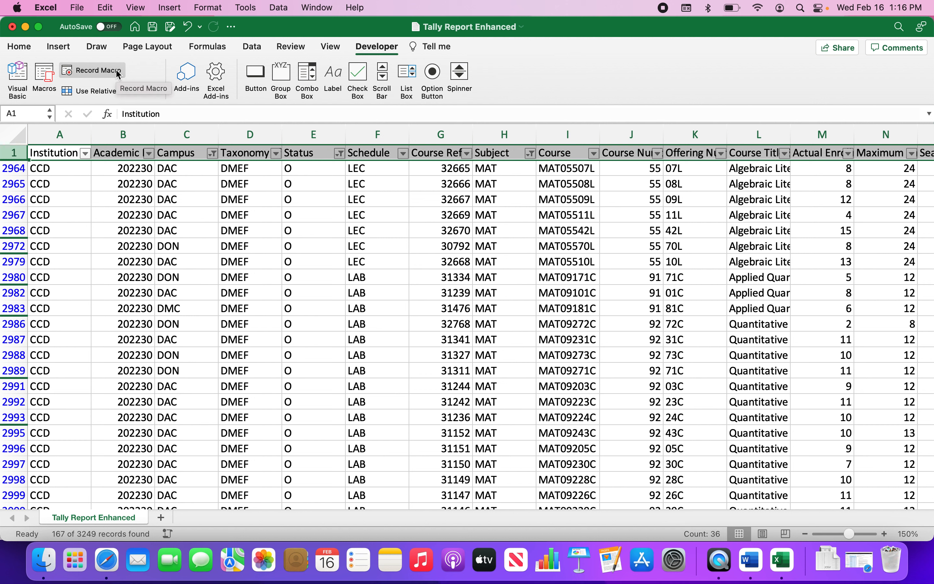
left_click(45, 77)
left_click(365, 318)
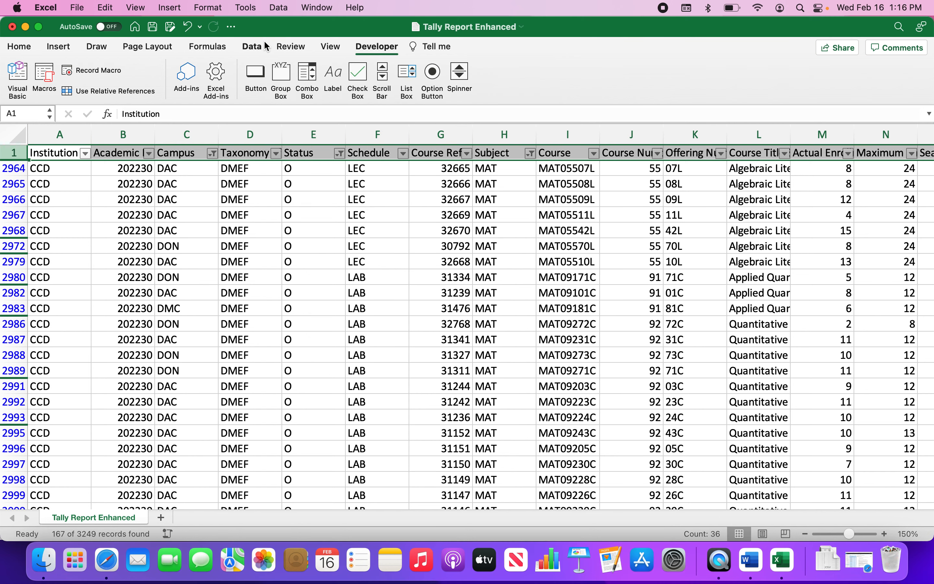
Add the PERSONAL.XLSB!Tally_Report macro to the Quick Access Toolbar commands
left_click(232, 27)
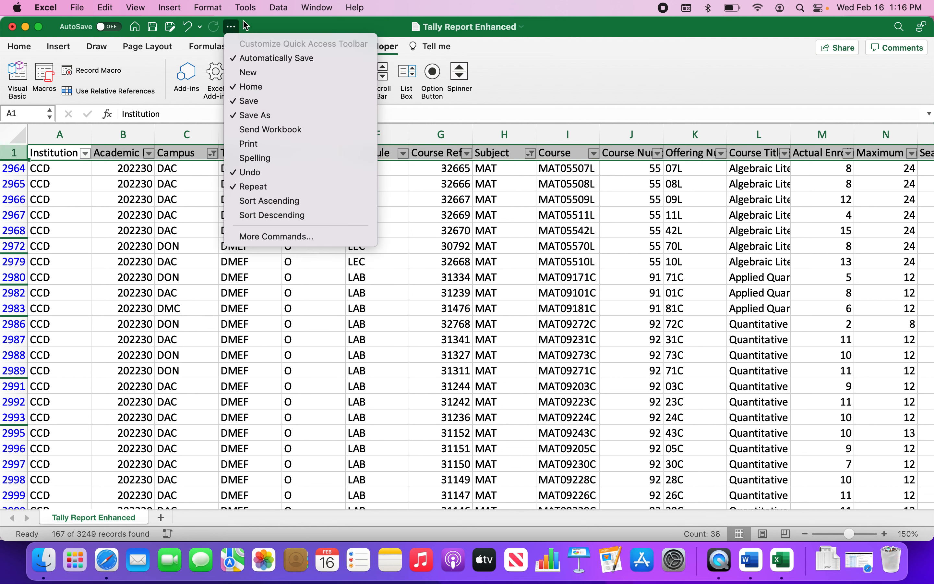
left_click(276, 236)
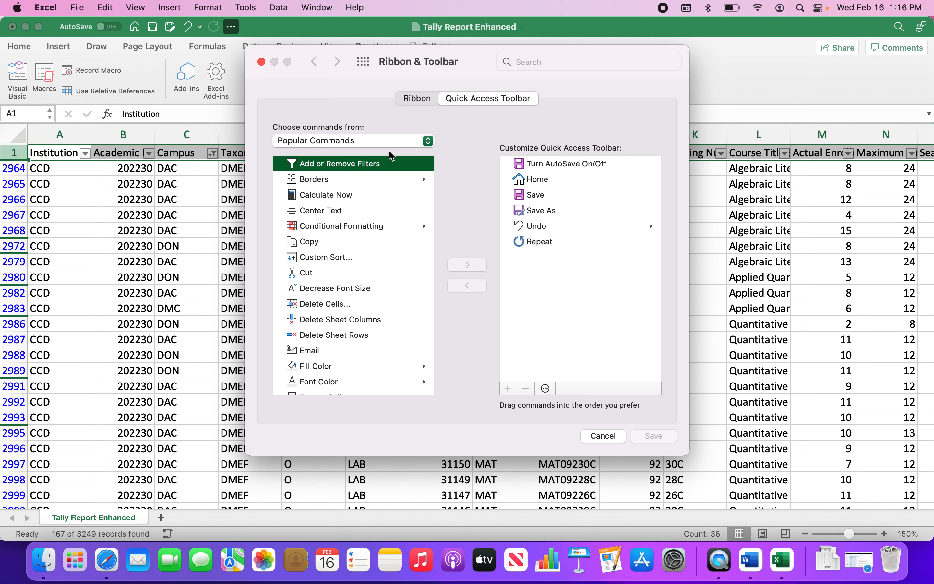
left_click(381, 143)
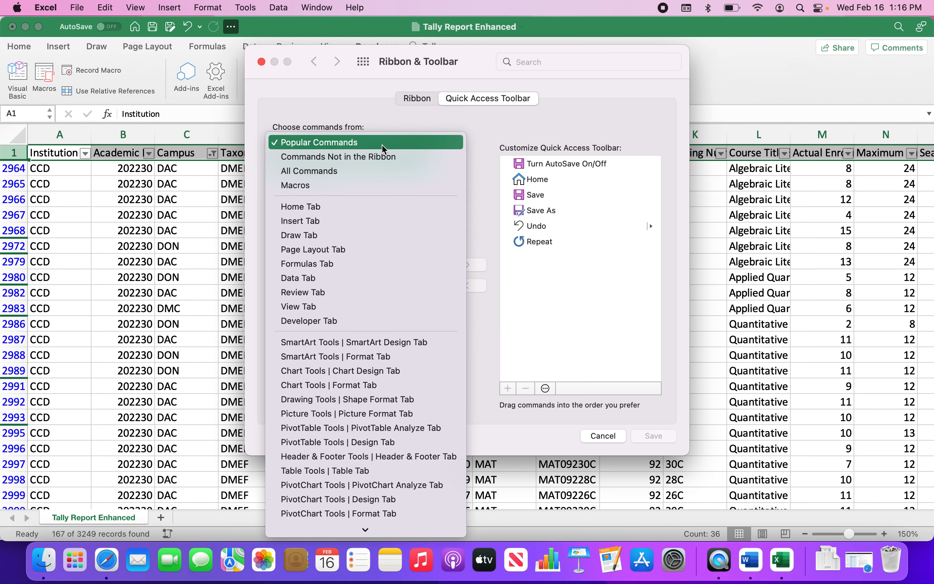
left_click(354, 186)
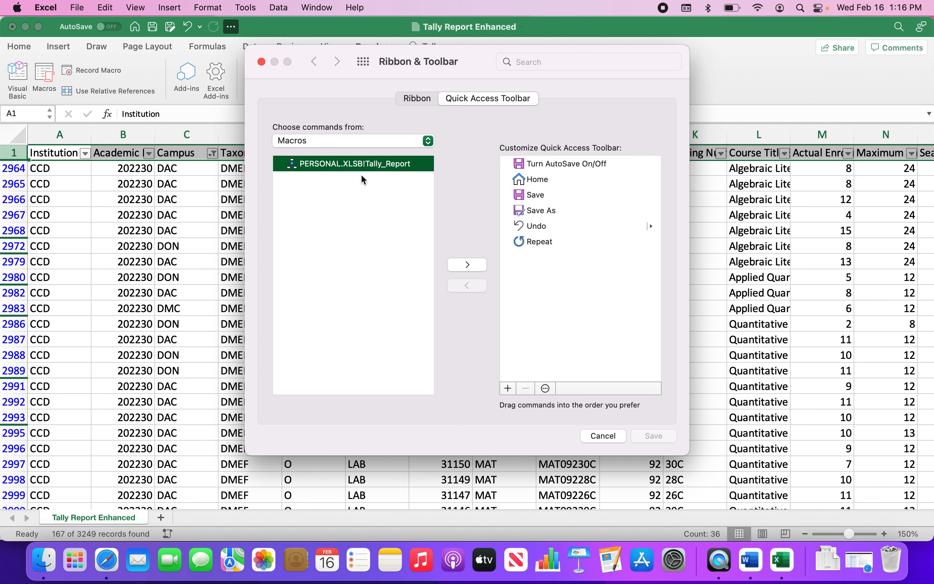
left_click(460, 264)
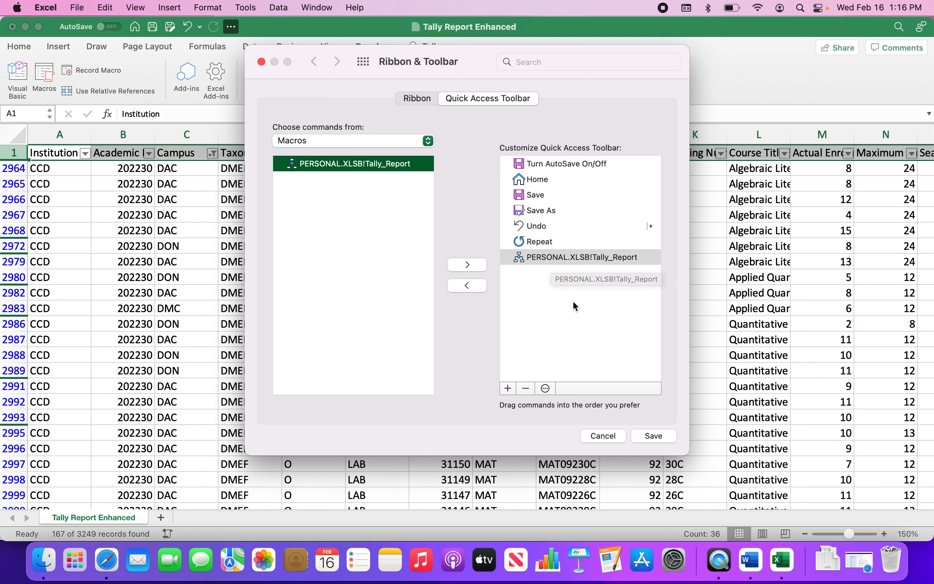
Give the Tally_Report macro command the green circled check mark symbol and save the Quick Access Toolbar customization
left_click(546, 387)
left_click(551, 406)
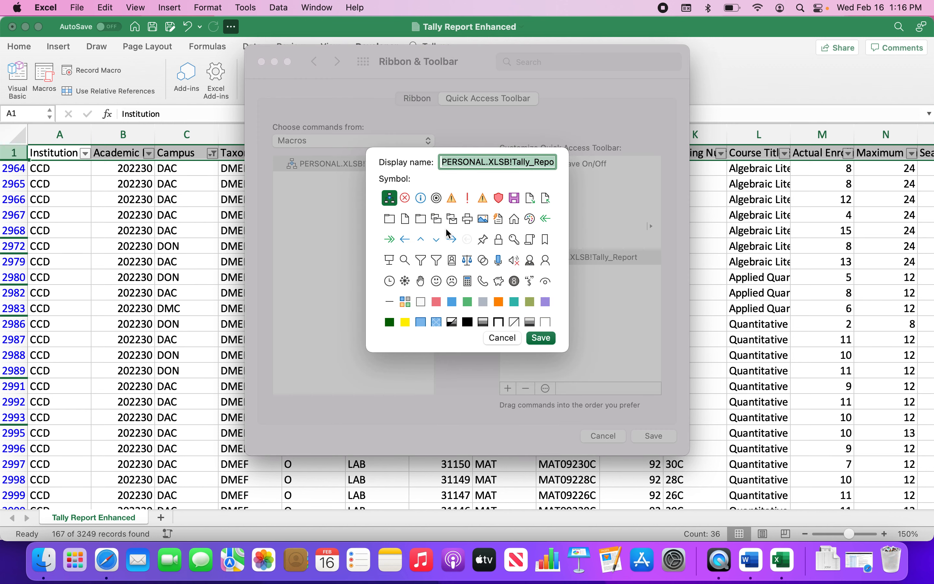
scroll(454, 249, "up", 1)
scroll(454, 248, "down", 10)
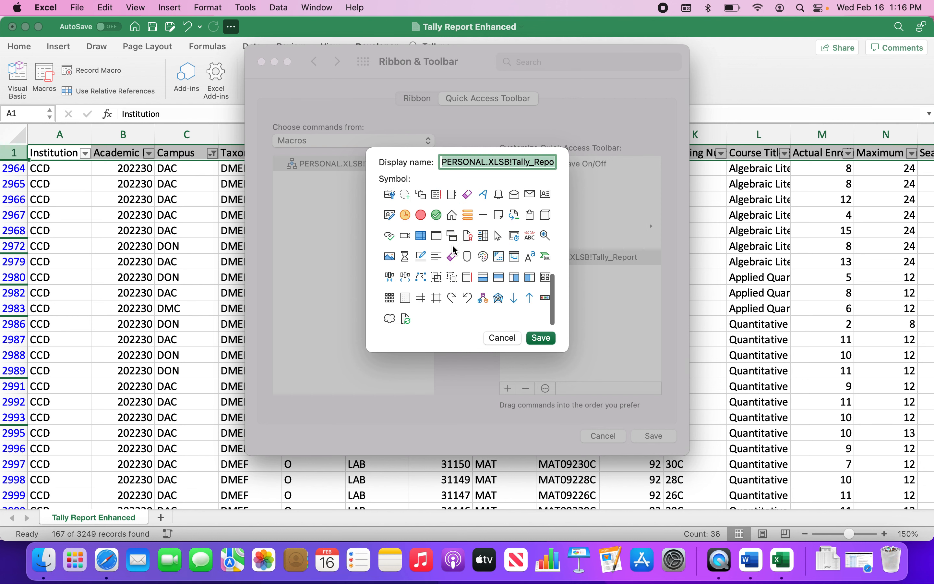
scroll(455, 251, "up", 2)
scroll(454, 251, "up", 1)
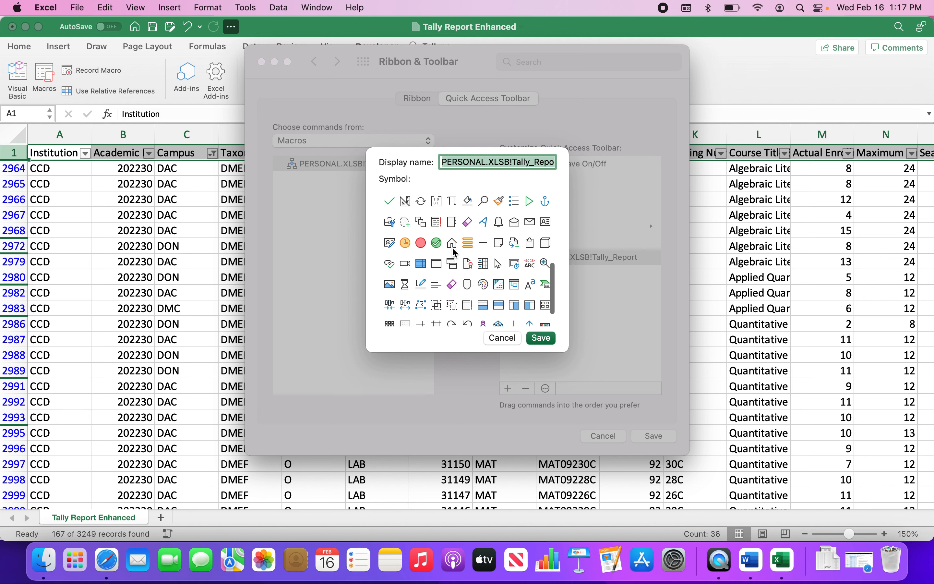
left_click(436, 243)
left_click(541, 338)
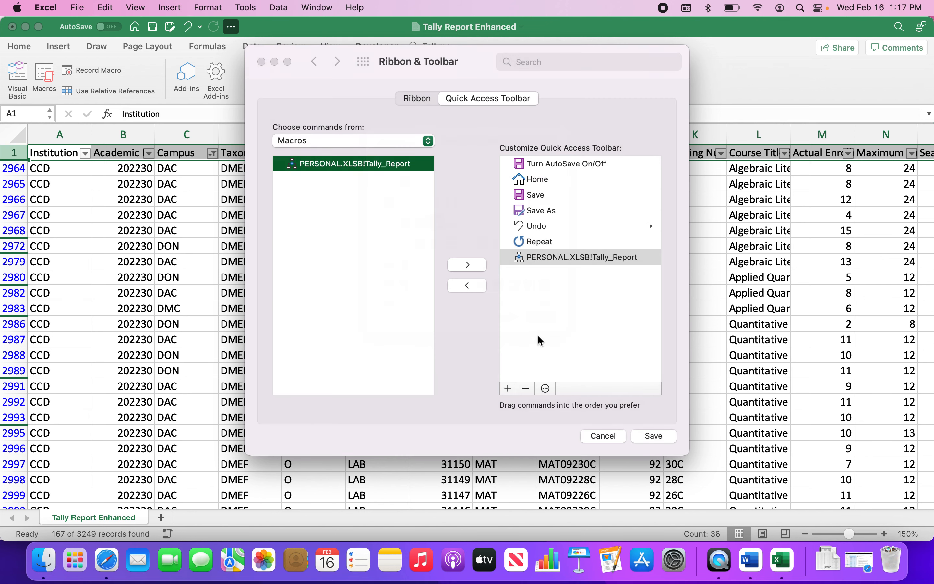
left_click(656, 439)
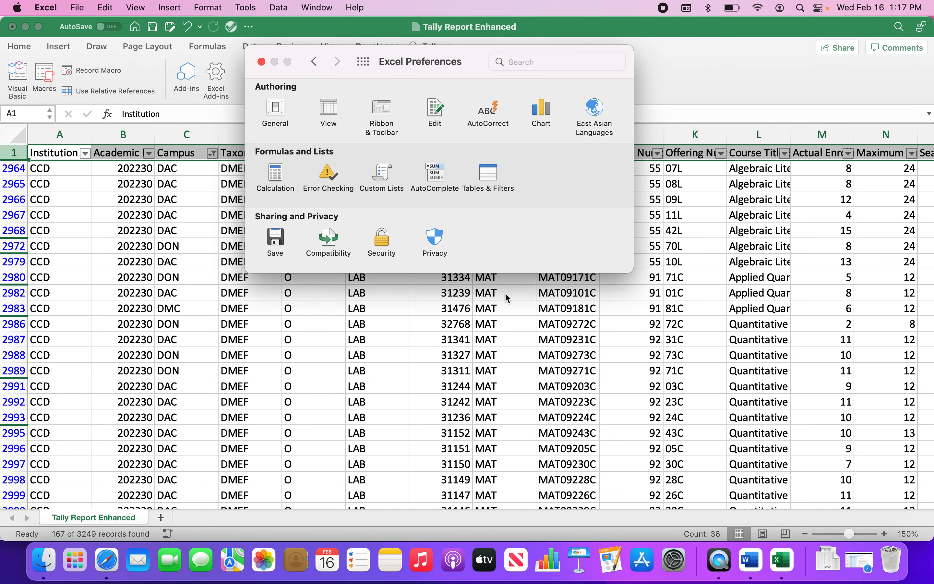
left_click(262, 62)
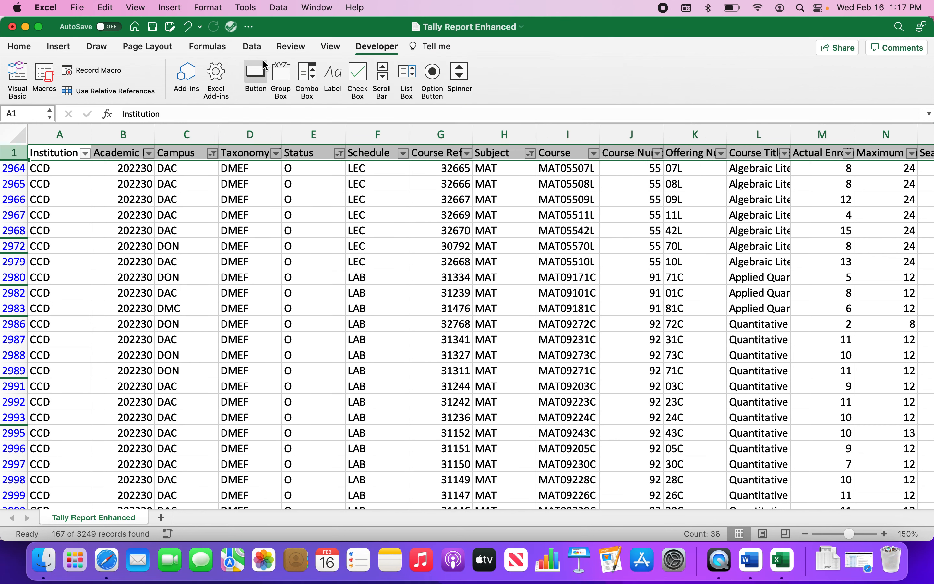
Run the Tally_Report macro on the open report and close Tally Report Enhanced.csv without saving its changes
left_click(232, 30)
left_click(12, 26)
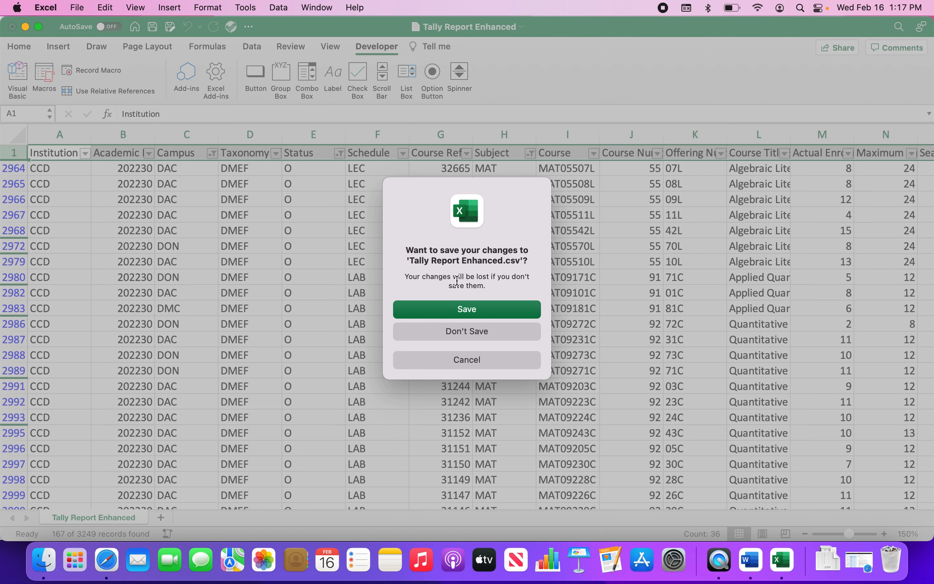
left_click(475, 334)
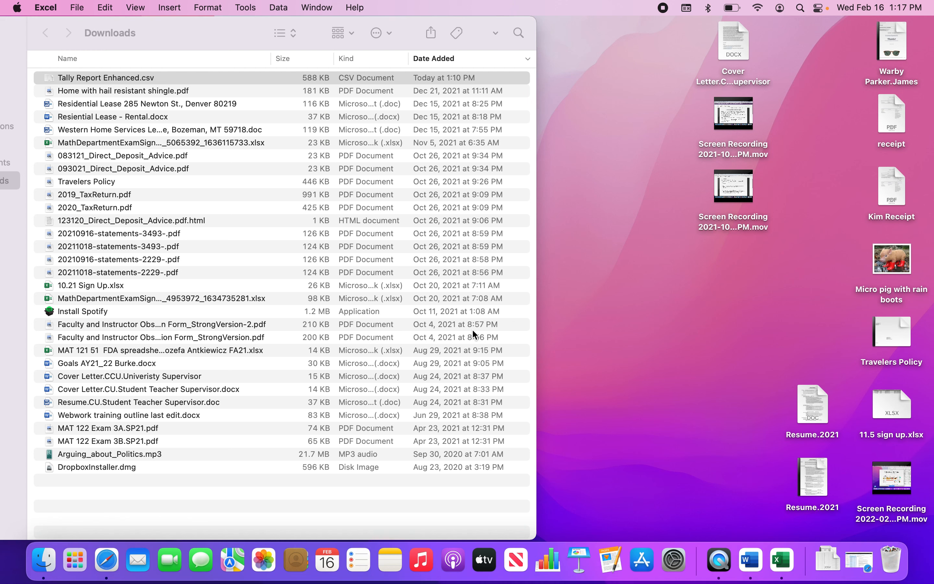
Reopen Tally Report Enhanced.csv from the Downloads folder with Microsoft Excel (16.57)
left_click(151, 83)
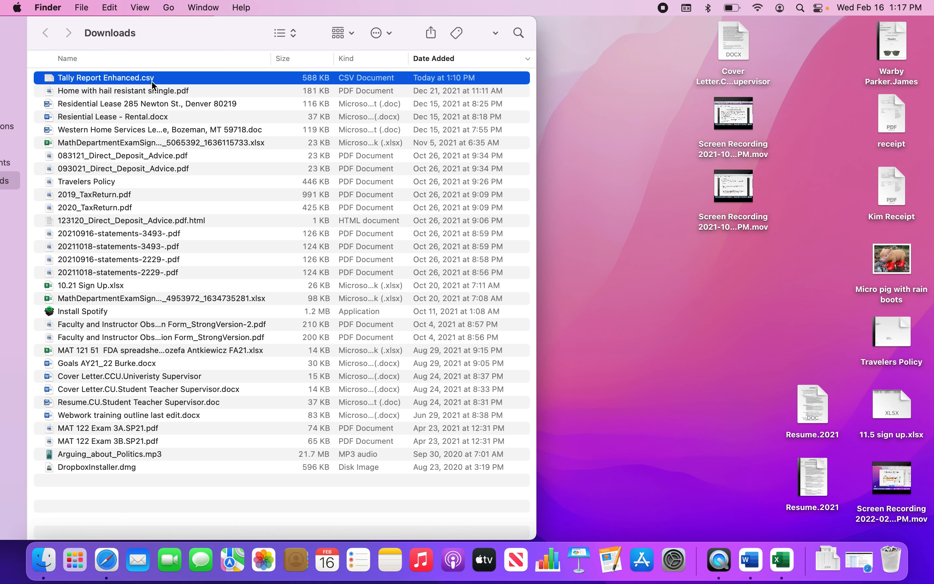
right_click(185, 79)
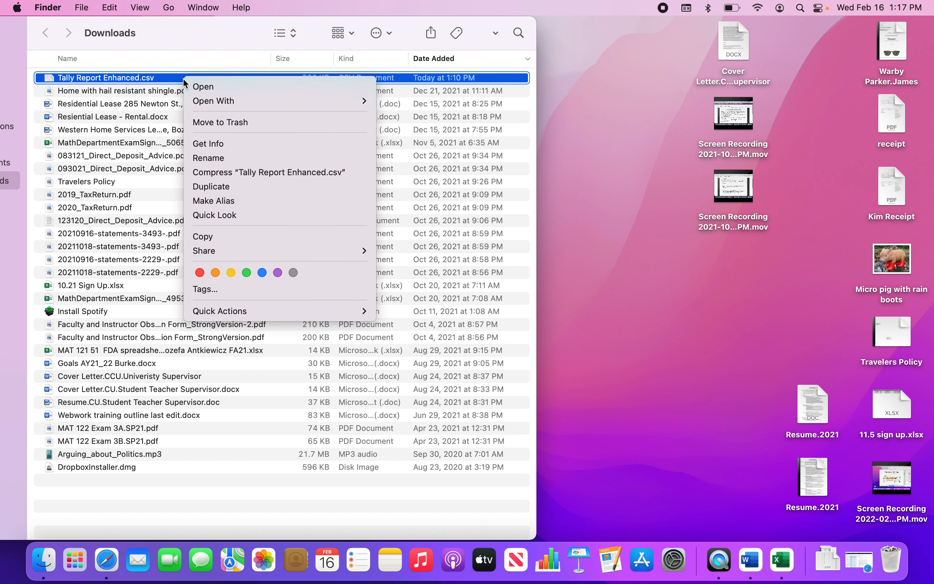
mouse_move(347, 101)
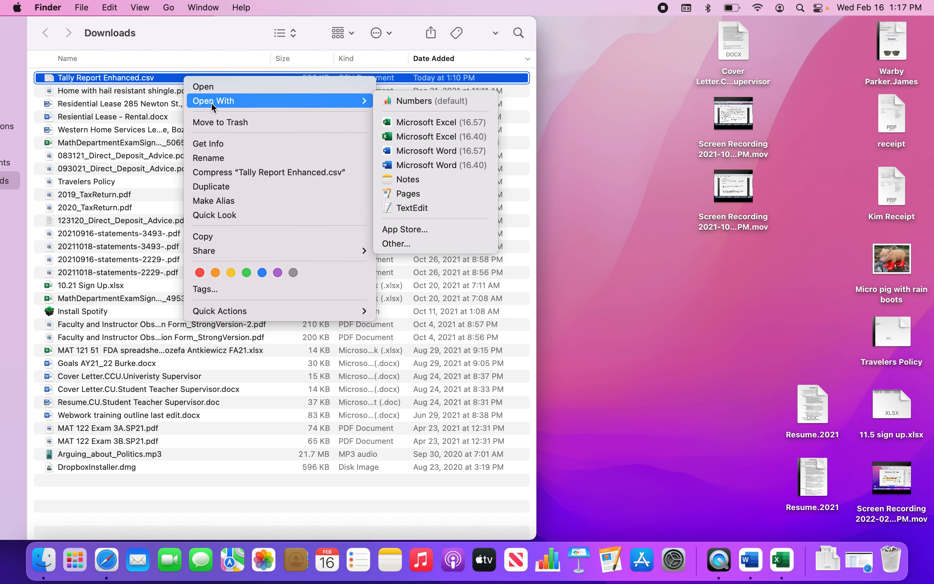
left_click(406, 123)
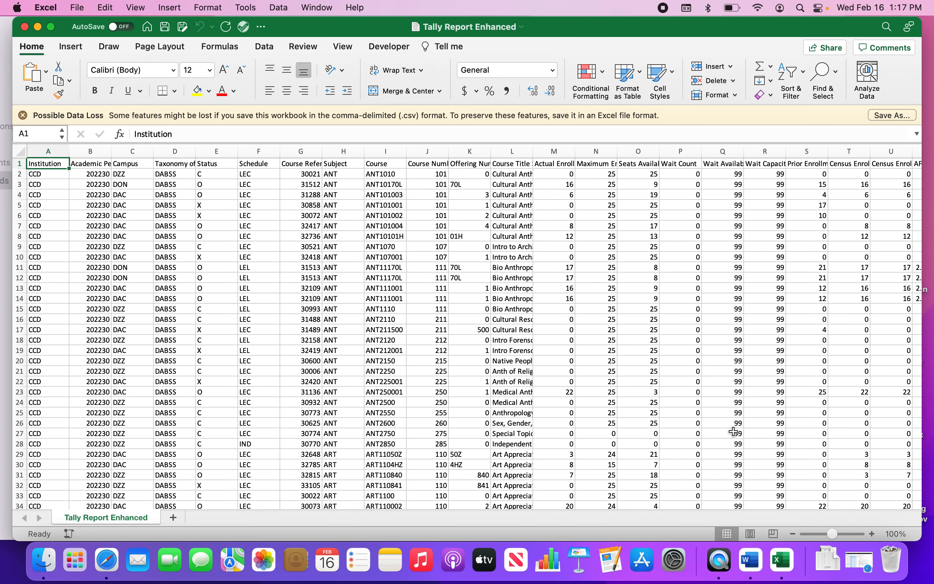
Dismiss the possible data loss notice and run the Tally_Report macro on the freshly opened, unfiltered report
left_click(871, 533)
left_click(872, 533)
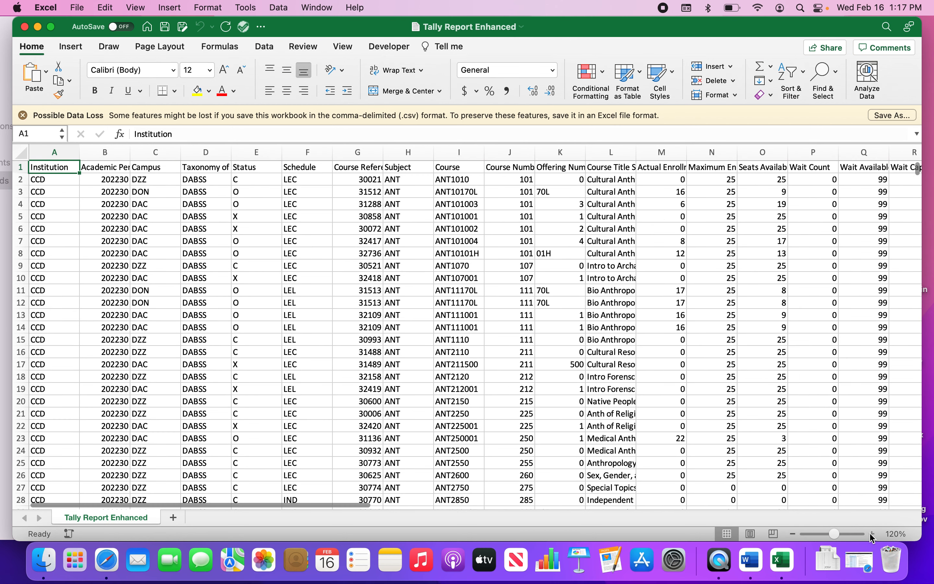
left_click(871, 534)
left_click(871, 534)
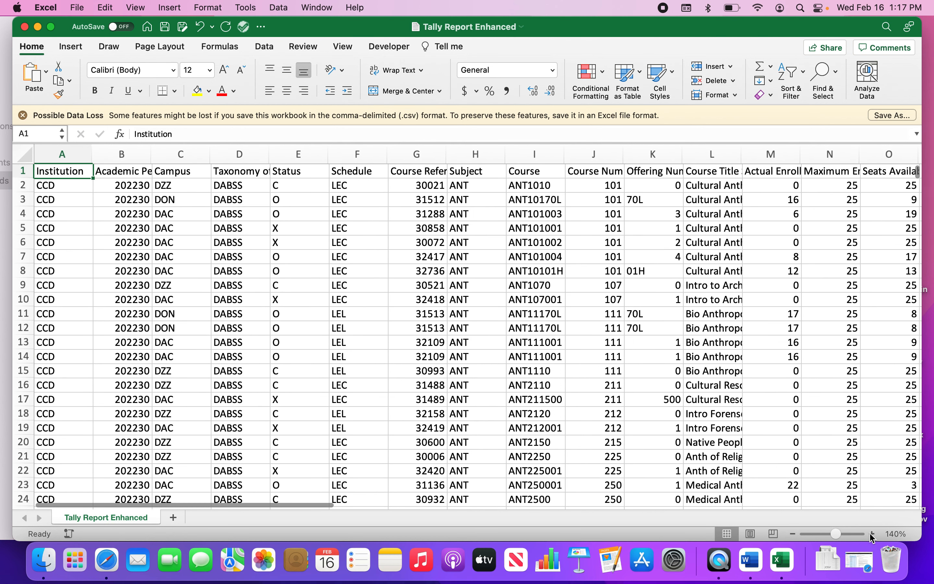
left_click(23, 115)
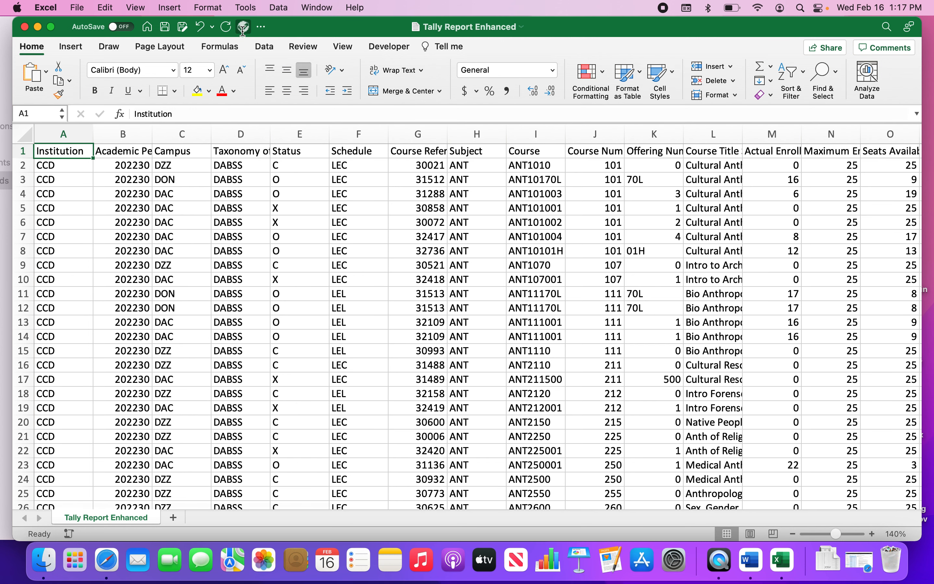
left_click(244, 30)
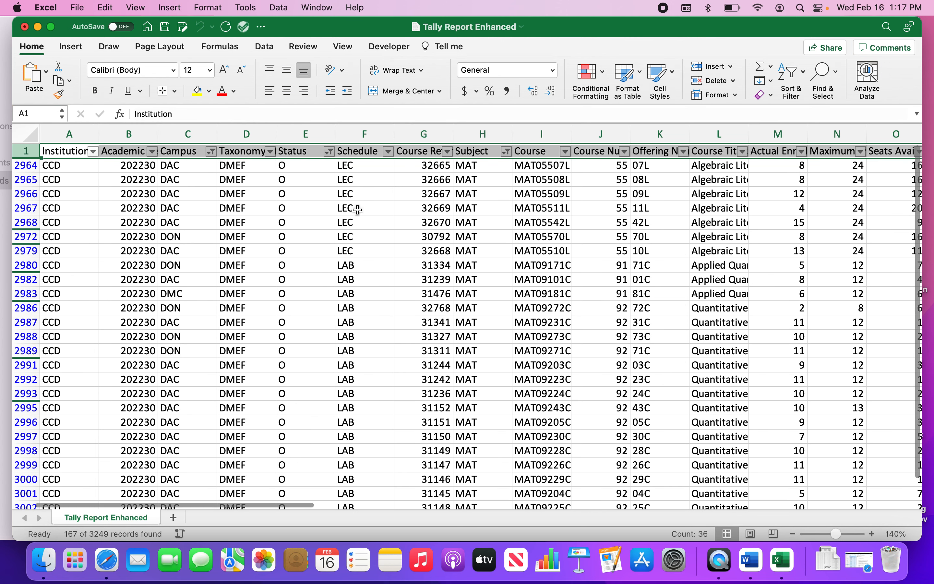